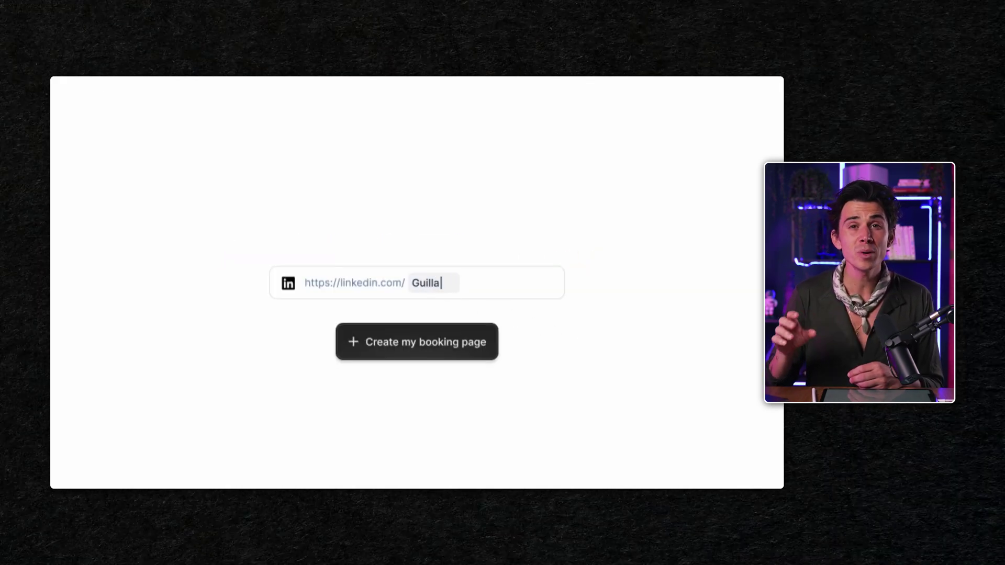
Step: Generate a booking page from the LinkedIn profile with 'Create my booking page'
{"action": "left_click", "coordinate": [420, 356]}
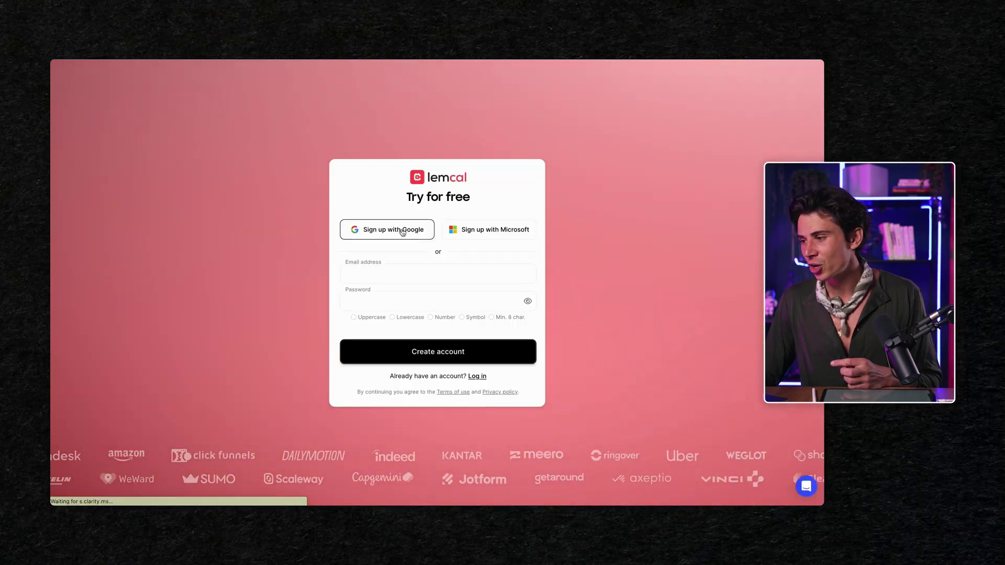
Step: Sign up with a Google account, answering Youtube and Founder, and choose the Feed layout
{"action": "left_click", "coordinate": [387, 227]}
{"action": "left_click", "coordinate": [400, 283]}
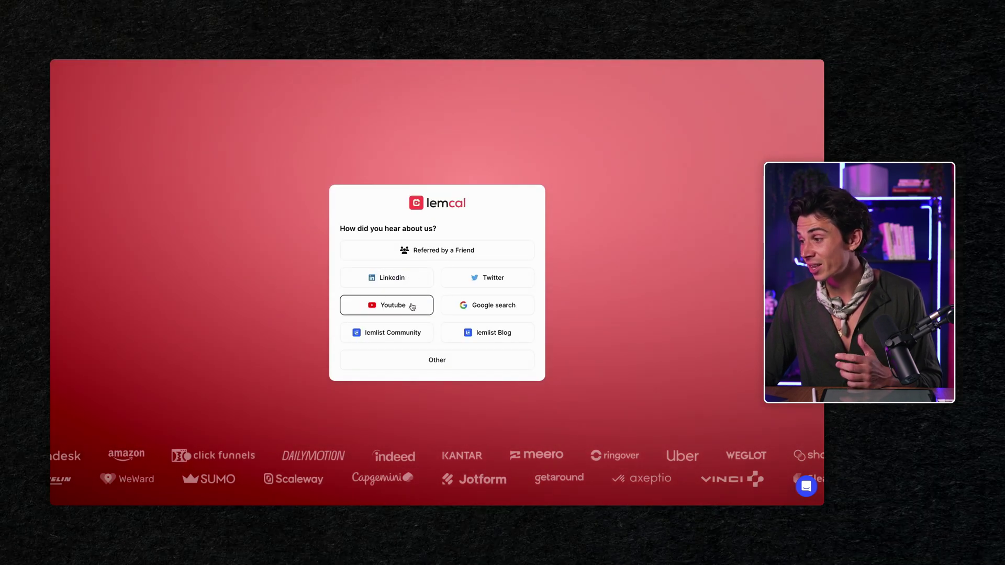
{"action": "left_click", "coordinate": [414, 307]}
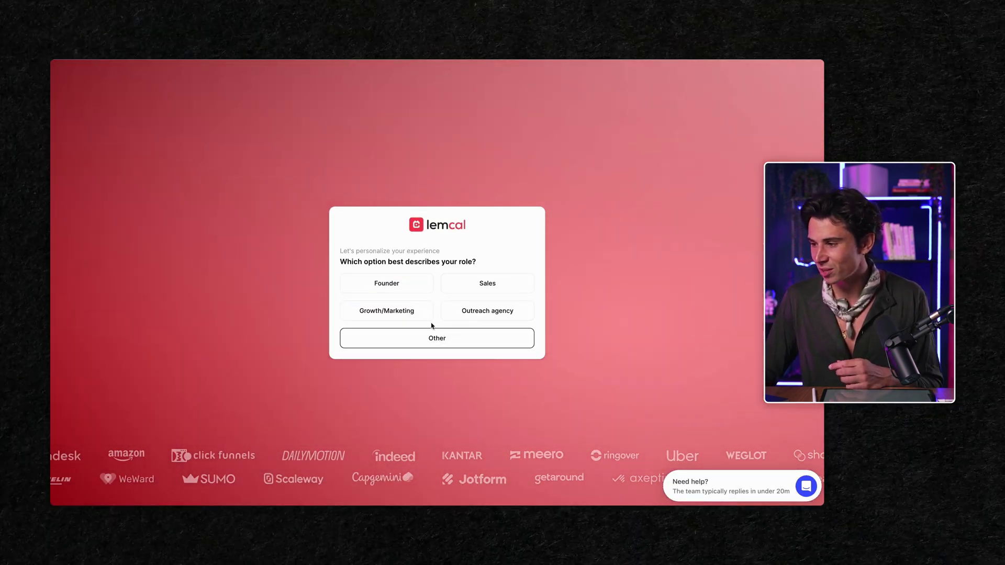
{"action": "left_click", "coordinate": [404, 284]}
{"action": "left_click", "coordinate": [248, 421]}
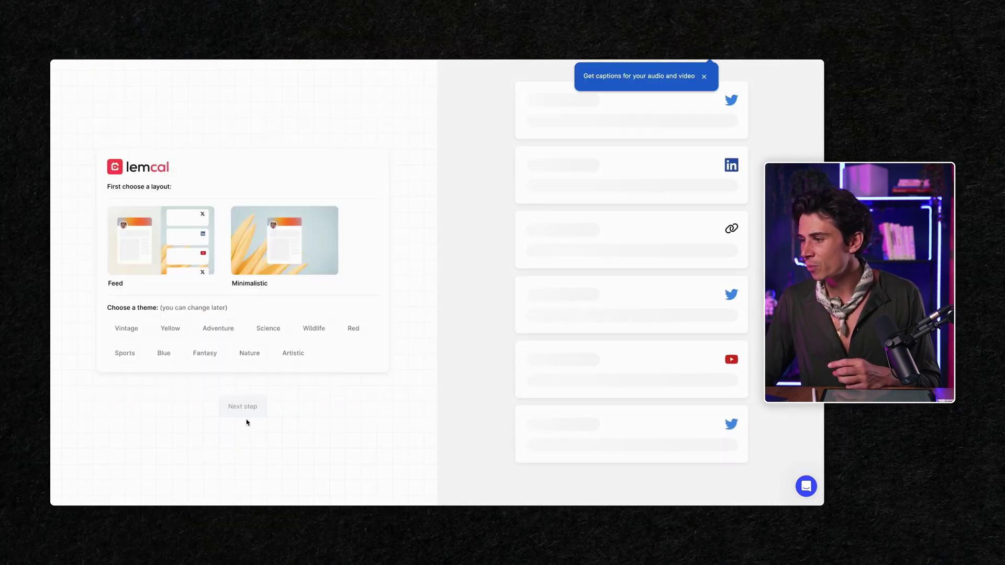
{"action": "left_click", "coordinate": [207, 273]}
{"action": "left_click", "coordinate": [242, 406]}
Step: Add LinkedIn handle 'profit-led', website lempire.com and booking username 'this-is-a-te'
{"action": "left_click", "coordinate": [228, 234]}
{"action": "type", "text": "profit-led-growth"}
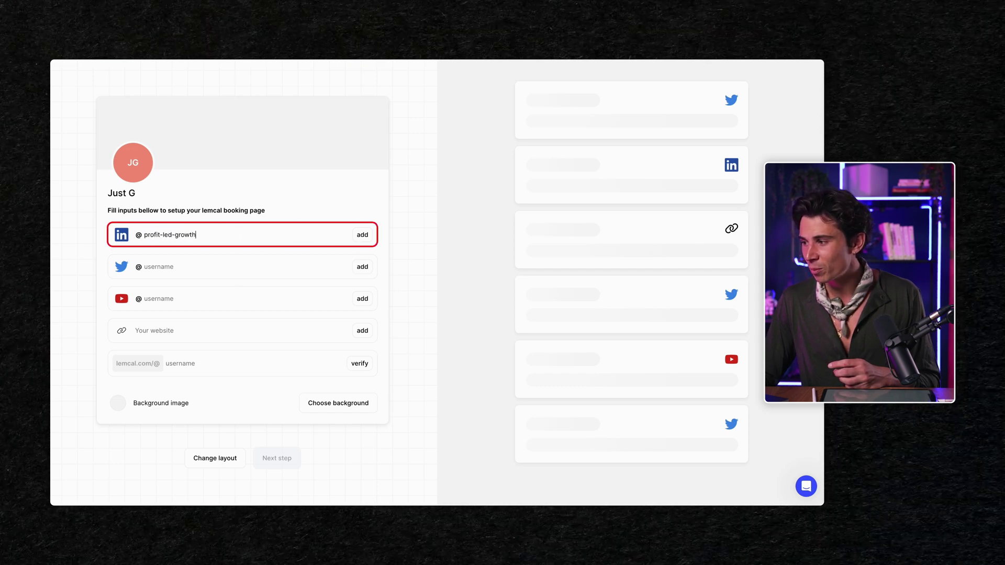
{"action": "key", "text": "Return"}
{"action": "left_click", "coordinate": [240, 330]}
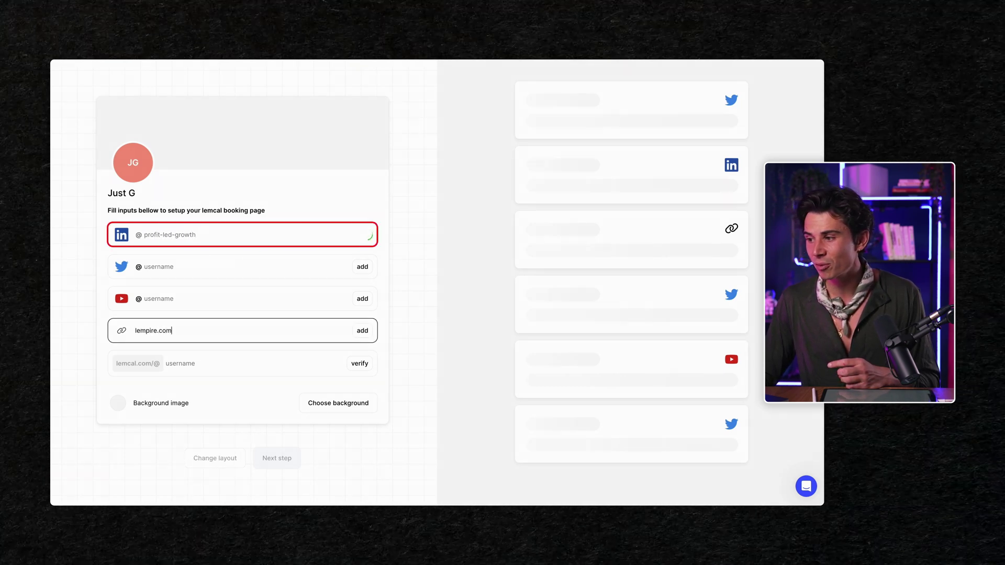
{"action": "type", "text": "lempire.com"}
{"action": "key", "text": "Return"}
{"action": "left_click", "coordinate": [187, 368]}
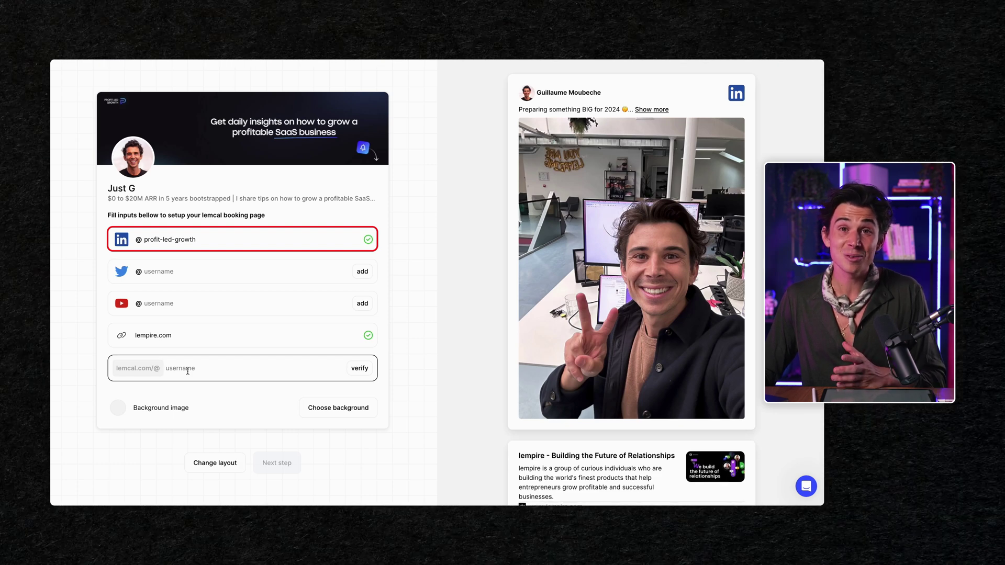
{"action": "type", "text": "this-is-a-test-from-G"}
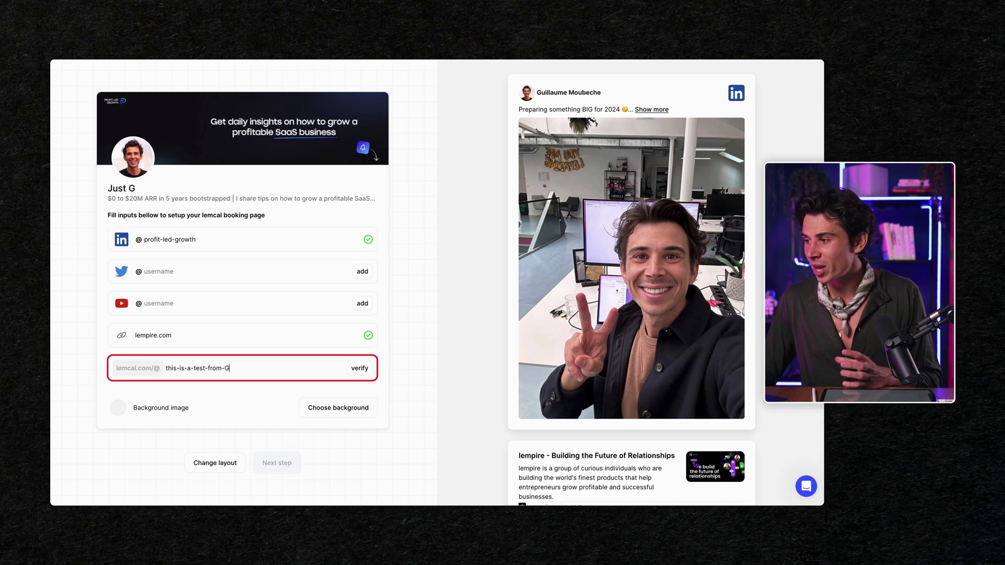
{"action": "key", "text": "Return"}
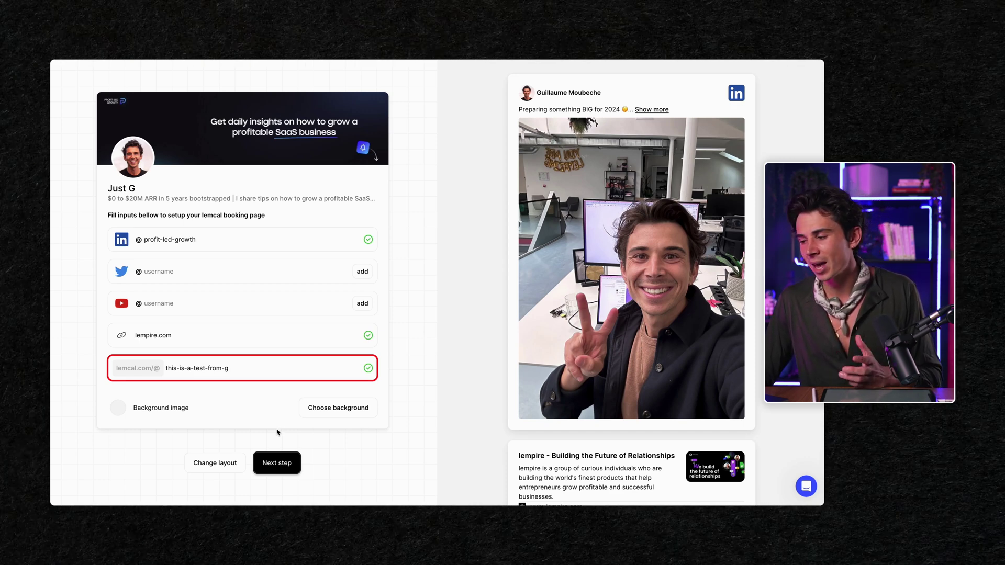
{"action": "left_click", "coordinate": [281, 463]}
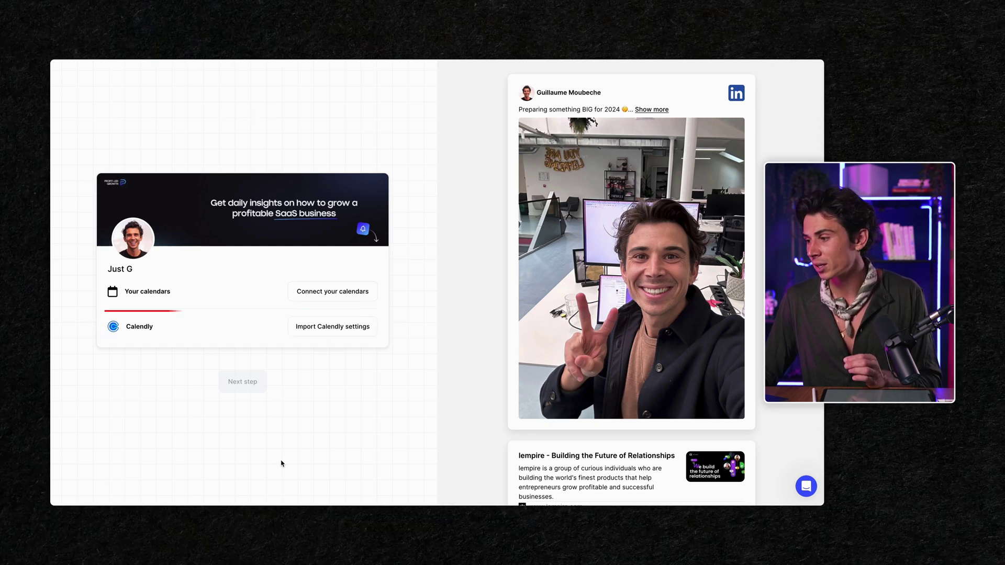
Step: Connect Google Calendar with all calendars selected and dismiss the Congratulations dialog
{"action": "left_click", "coordinate": [332, 291]}
{"action": "left_click", "coordinate": [483, 271]}
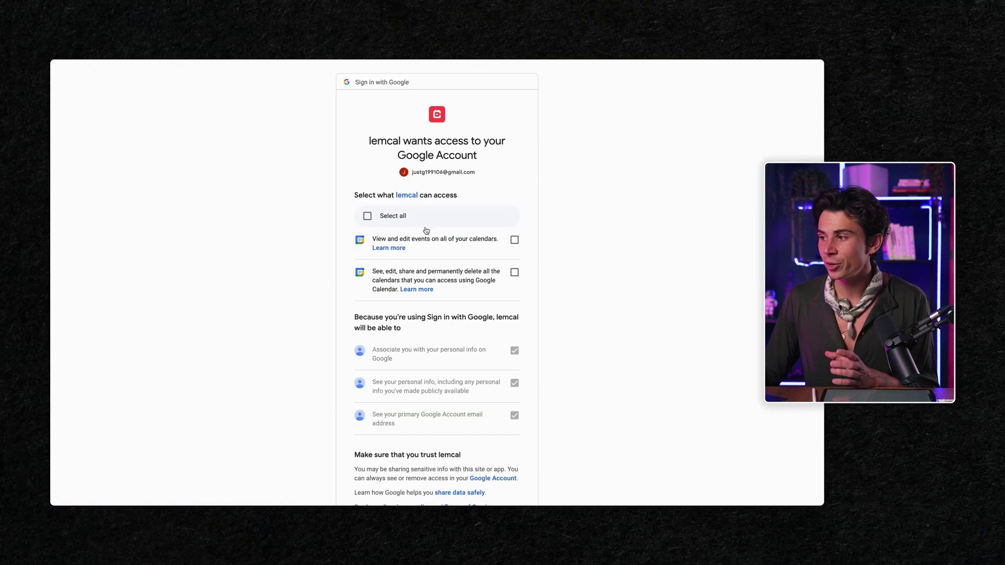
{"action": "left_click", "coordinate": [367, 215]}
{"action": "scroll", "coordinate": [439, 293], "scroll_direction": "down", "scroll_amount": 2}
{"action": "left_click", "coordinate": [479, 440]}
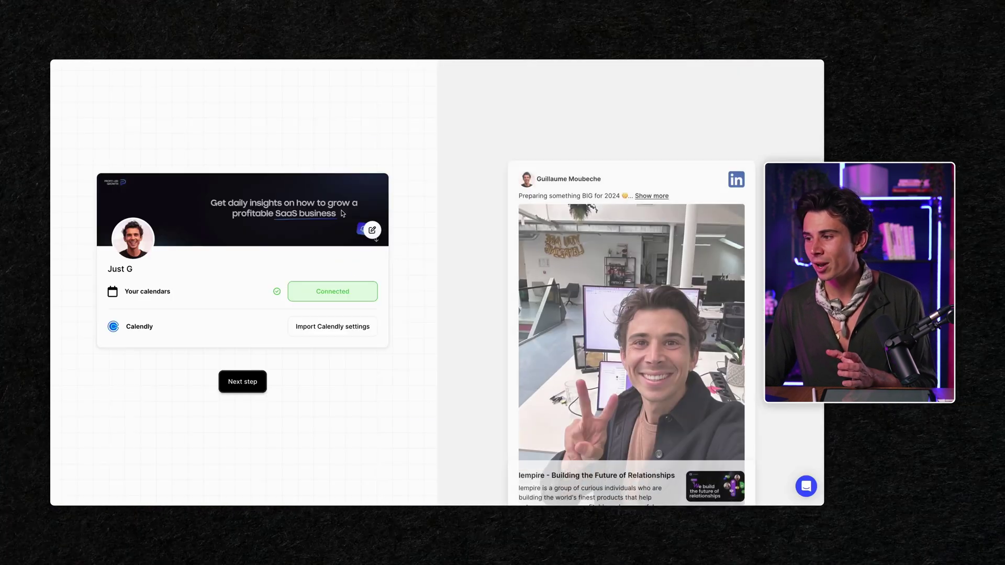
{"action": "left_click", "coordinate": [242, 380]}
{"action": "left_click", "coordinate": [449, 360]}
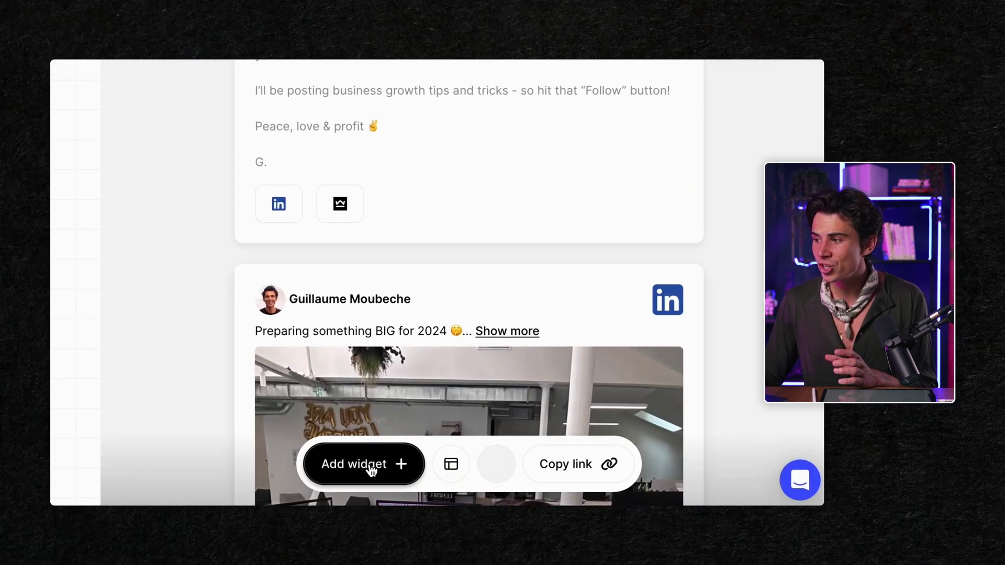
Step: Add a Loom widget to the booking page using the pasted Loom share link
{"action": "left_click", "coordinate": [457, 472]}
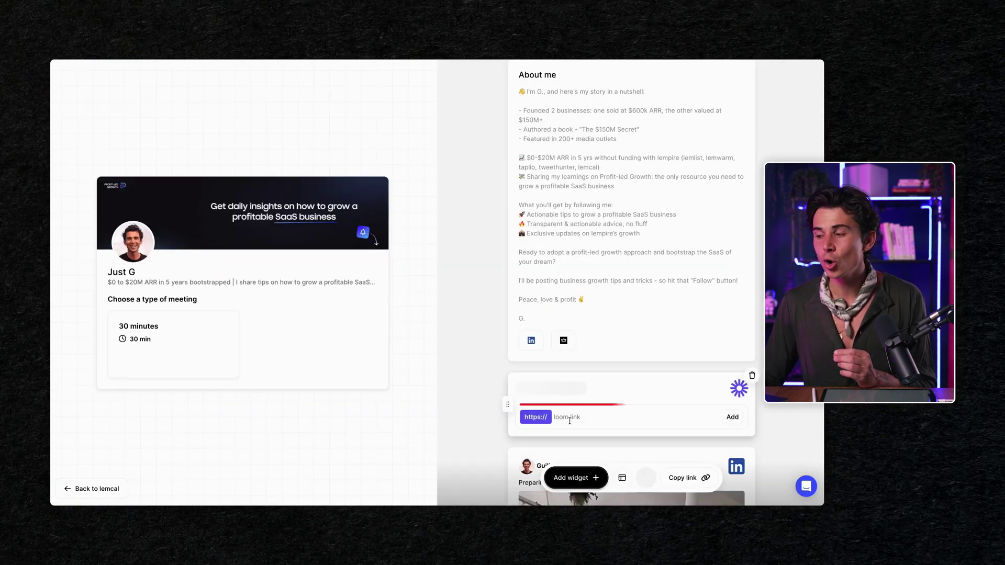
{"action": "left_click", "coordinate": [569, 417]}
{"action": "key", "text": "ctrl+v"}
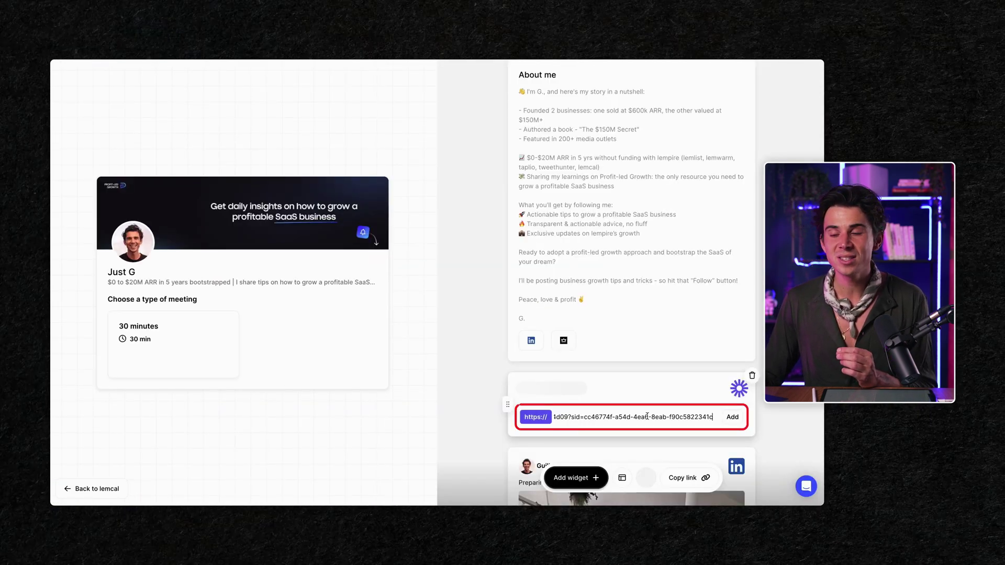
{"action": "left_click", "coordinate": [735, 420]}
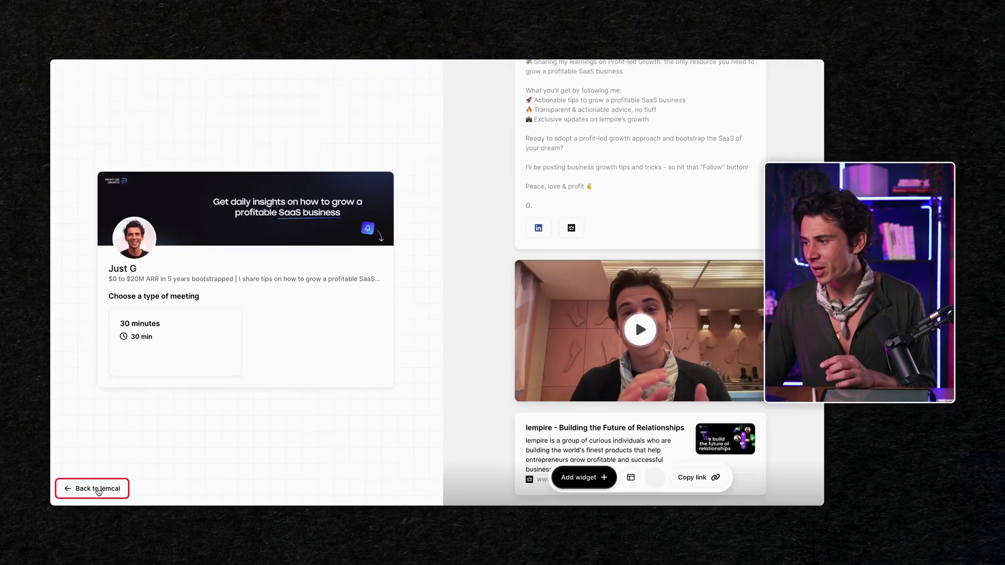
Step: Rename the '30 minutes' meeting type to 'Reduce No Show Rate'
{"action": "left_click", "coordinate": [135, 475]}
{"action": "left_click", "coordinate": [119, 245]}
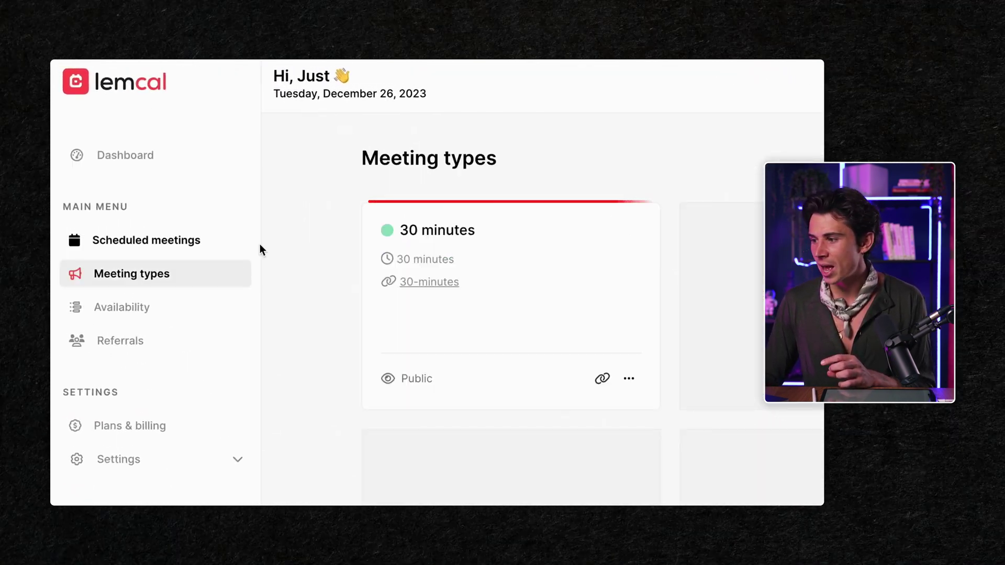
{"action": "left_click", "coordinate": [391, 204]}
{"action": "triple_click", "coordinate": [277, 216]}
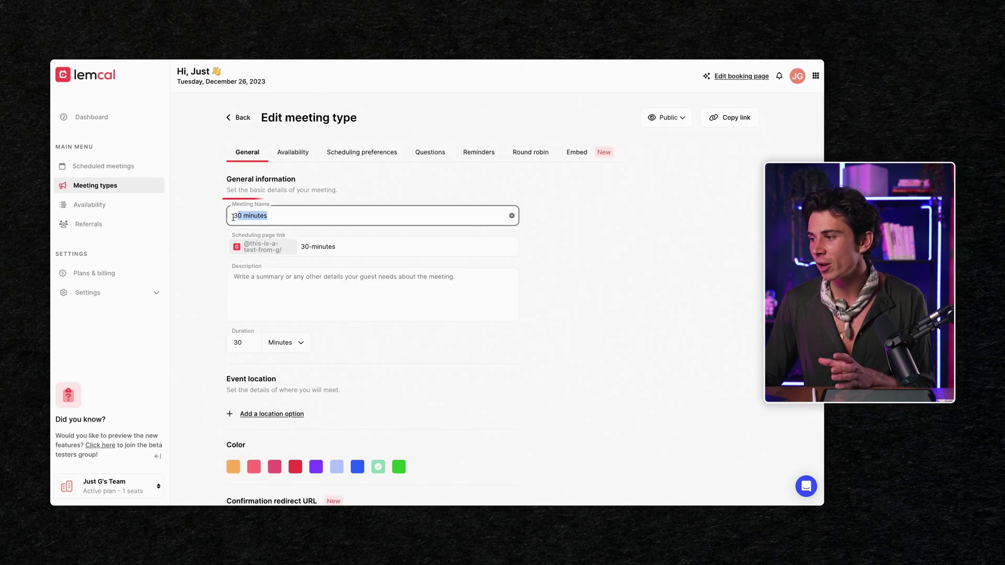
{"action": "type", "text": "Reduce No Show Rate"}
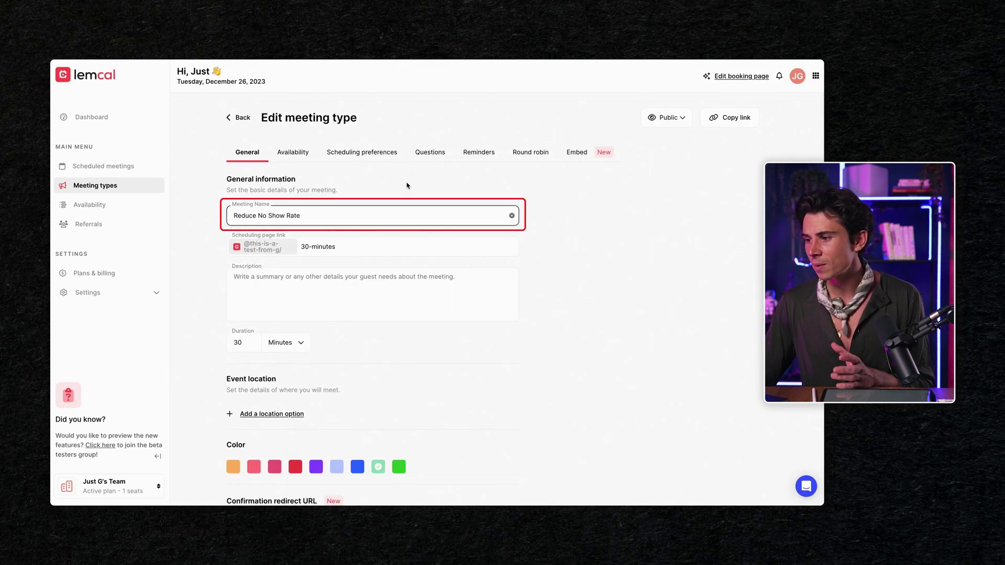
{"action": "left_click", "coordinate": [408, 194]}
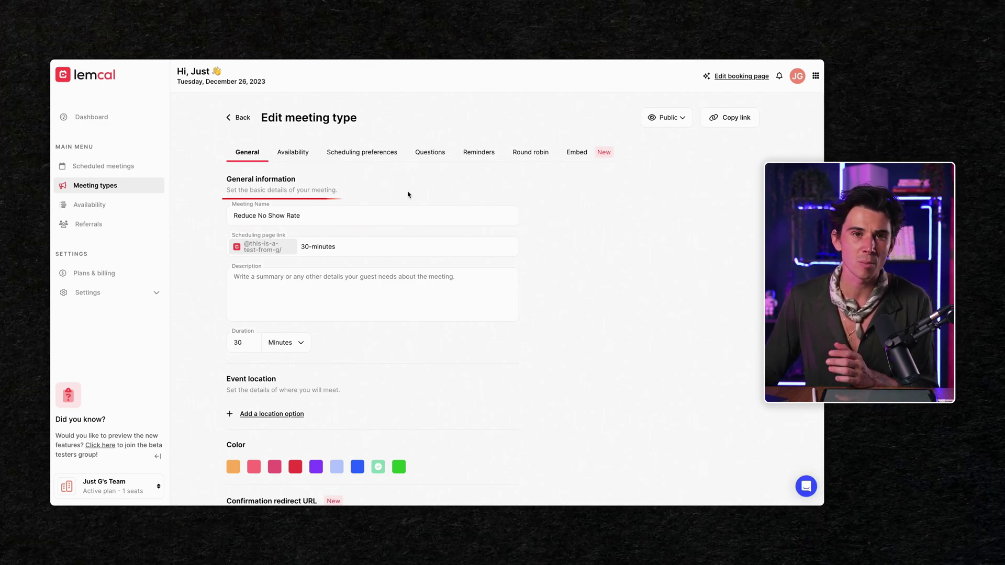
Step: Change the meeting link to '15-minutes' and the duration to 15 minutes
{"action": "double_click", "coordinate": [304, 246]}
{"action": "type", "text": "15"}
{"action": "double_click", "coordinate": [239, 342]}
{"action": "type", "text": "15"}
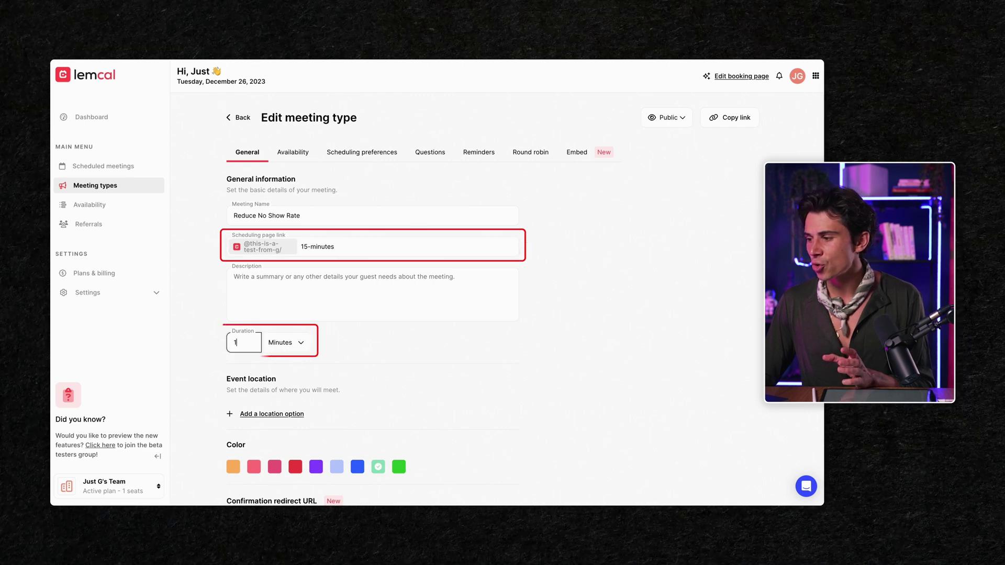
{"action": "left_click", "coordinate": [405, 363]}
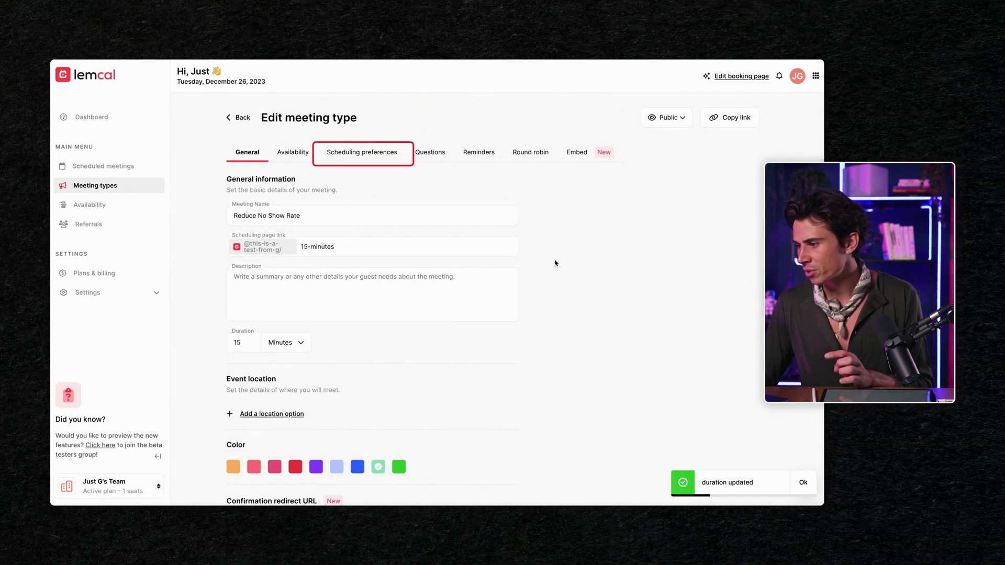
{"action": "left_click", "coordinate": [366, 152]}
Step: Require advance notice and set 15-minute buffers before and after meetings
{"action": "left_click", "coordinate": [496, 181]}
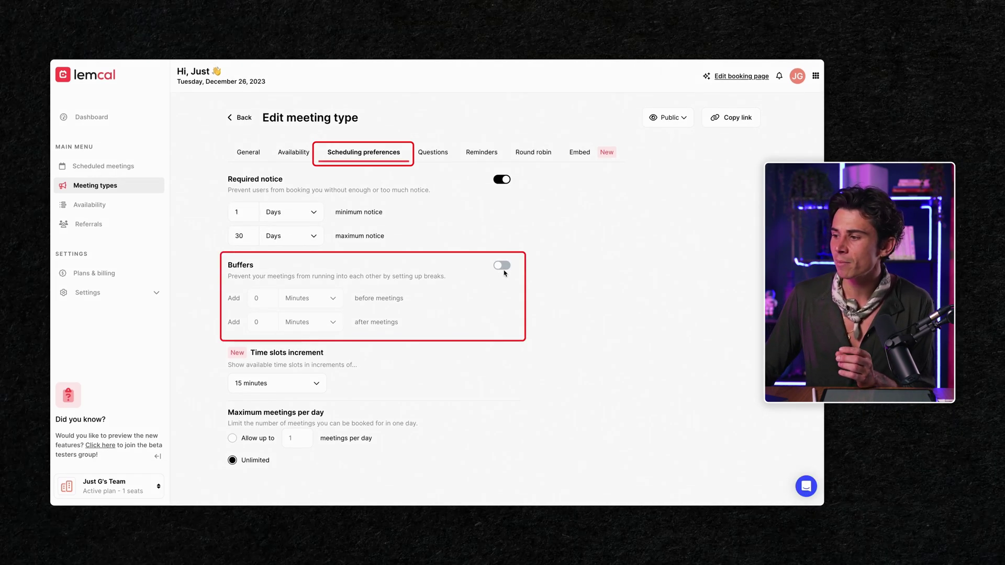
{"action": "left_click", "coordinate": [503, 267]}
{"action": "left_click", "coordinate": [255, 298]}
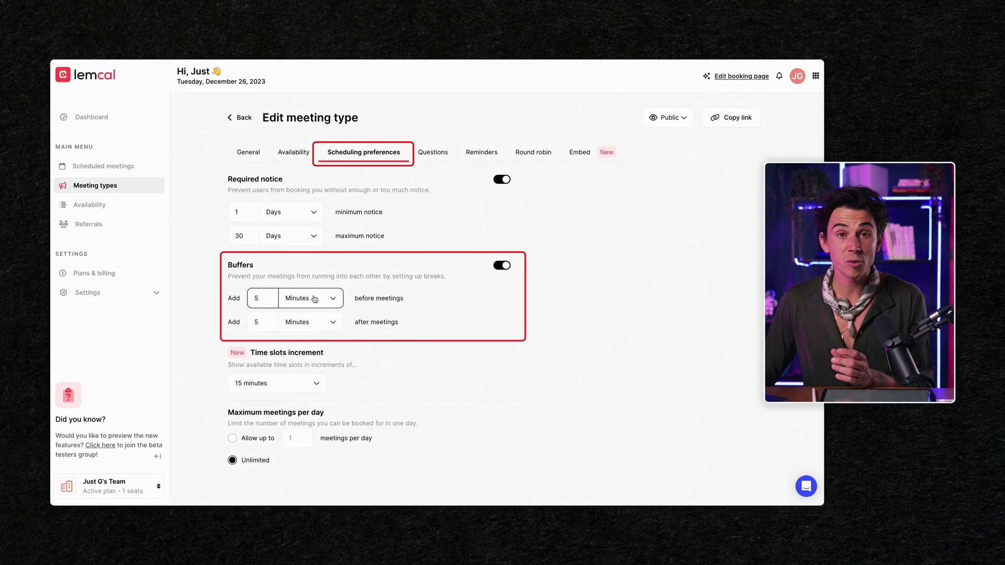
{"action": "type", "text": "1"}
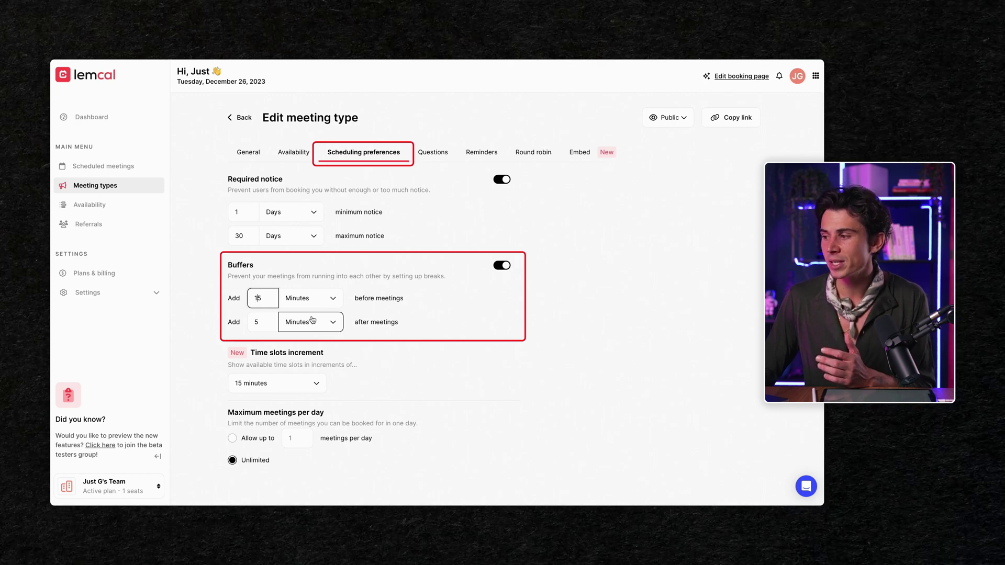
{"action": "left_click", "coordinate": [255, 325]}
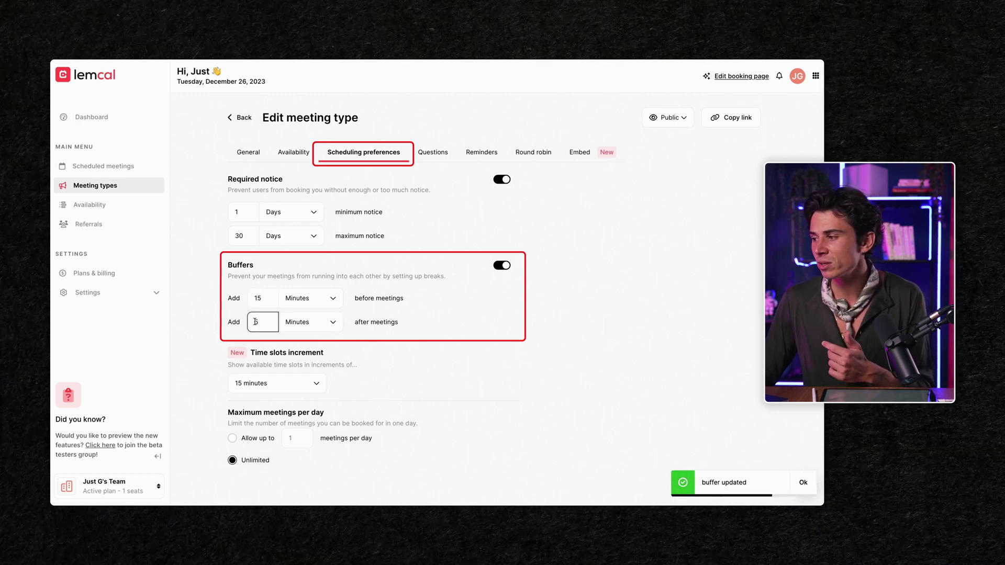
{"action": "type", "text": "1"}
{"action": "left_click", "coordinate": [439, 306]}
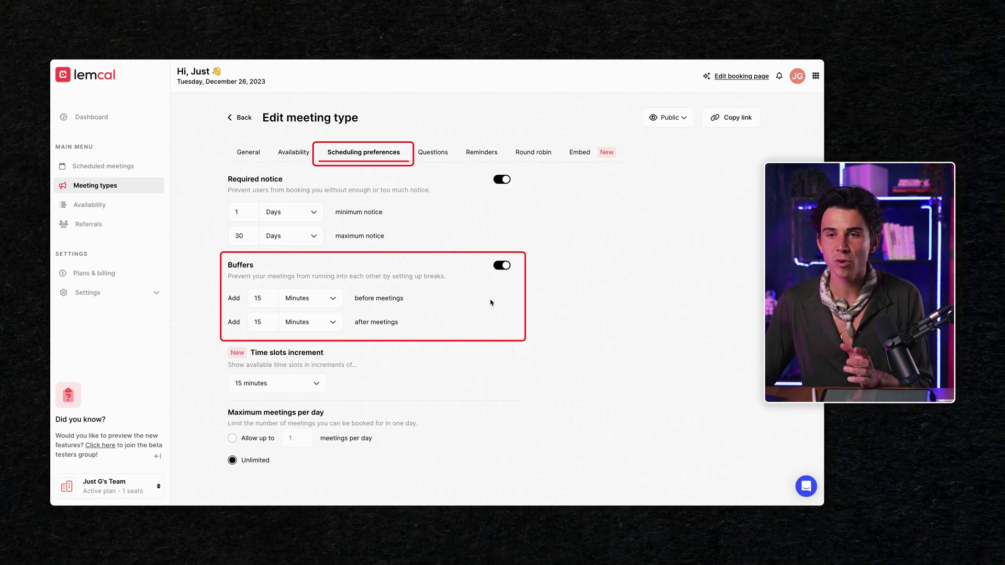
{"action": "left_click", "coordinate": [440, 160]}
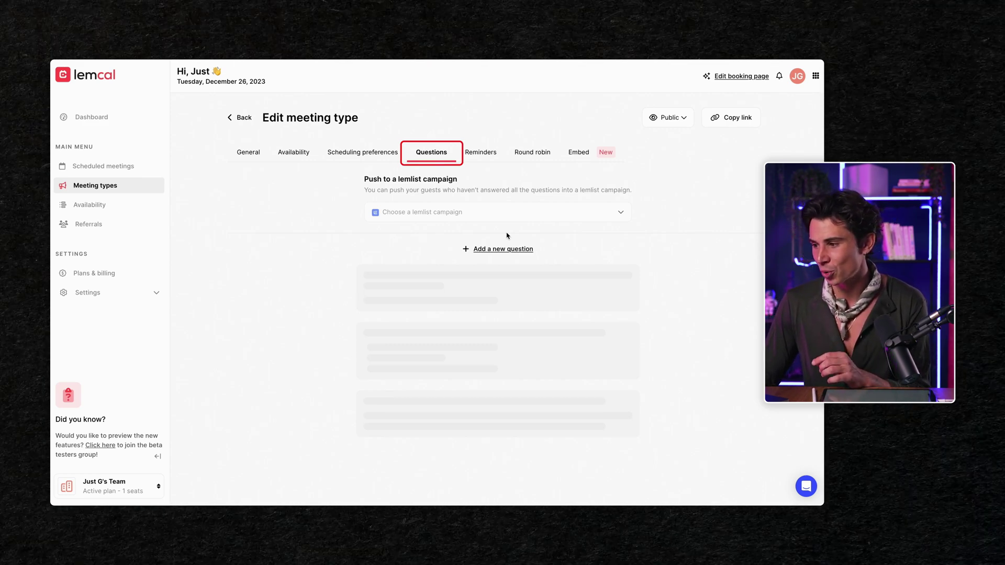
Step: Add a mandatory unique-choice question 'Did you watch the video?' with answers YES and NO
{"action": "left_click", "coordinate": [502, 249]}
{"action": "left_click", "coordinate": [575, 271]}
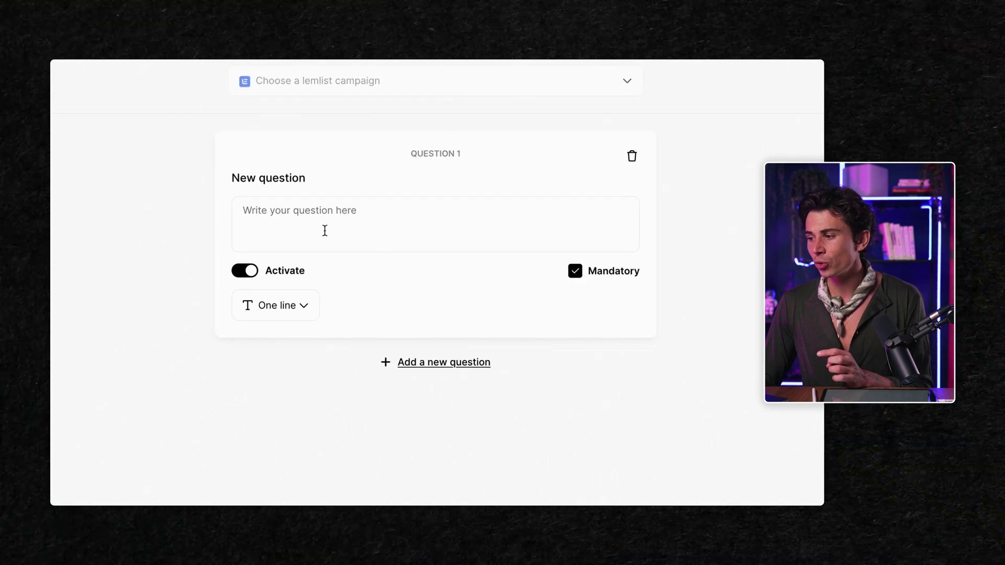
{"action": "left_click", "coordinate": [277, 306]}
{"action": "left_click", "coordinate": [278, 417]}
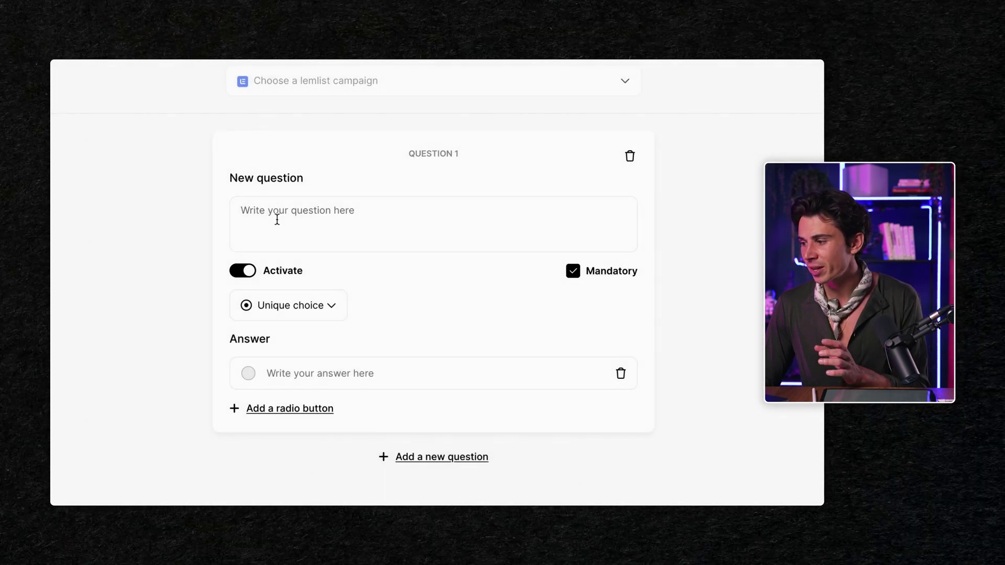
{"action": "left_click", "coordinate": [276, 217]}
{"action": "type", "text": "Did you watch th"}
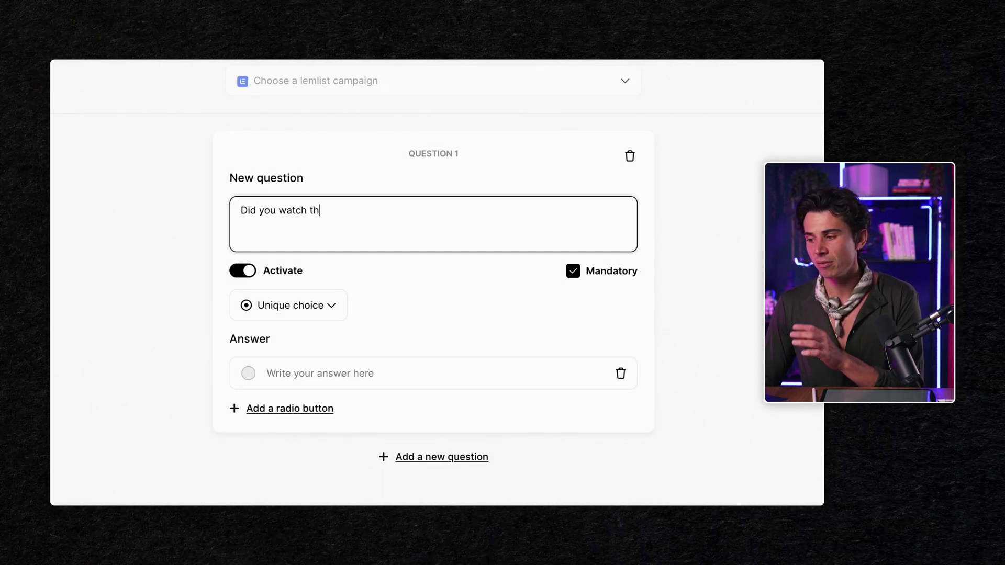
{"action": "type", "text": "e video?"}
{"action": "left_click", "coordinate": [320, 372]}
{"action": "type", "text": "YES"}
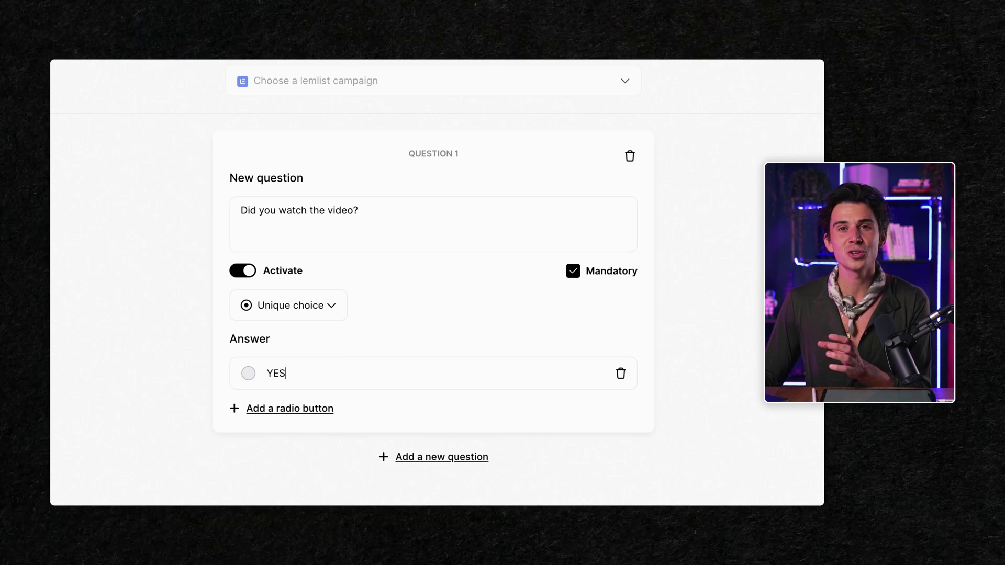
{"action": "left_click", "coordinate": [317, 408]}
{"action": "left_click", "coordinate": [298, 416]}
{"action": "type", "text": "NO"}
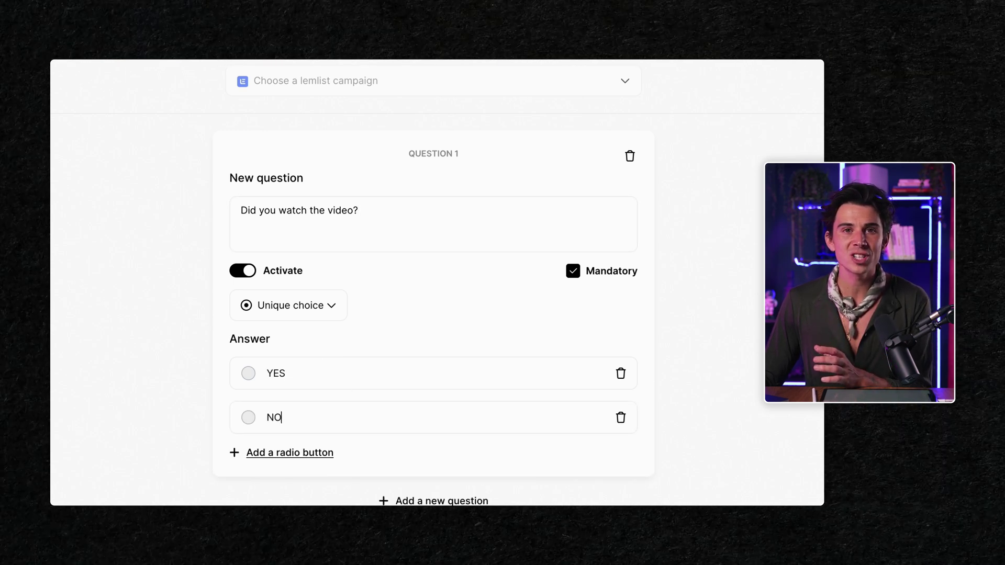
{"action": "scroll", "coordinate": [399, 268], "scroll_direction": "down", "scroll_amount": 2}
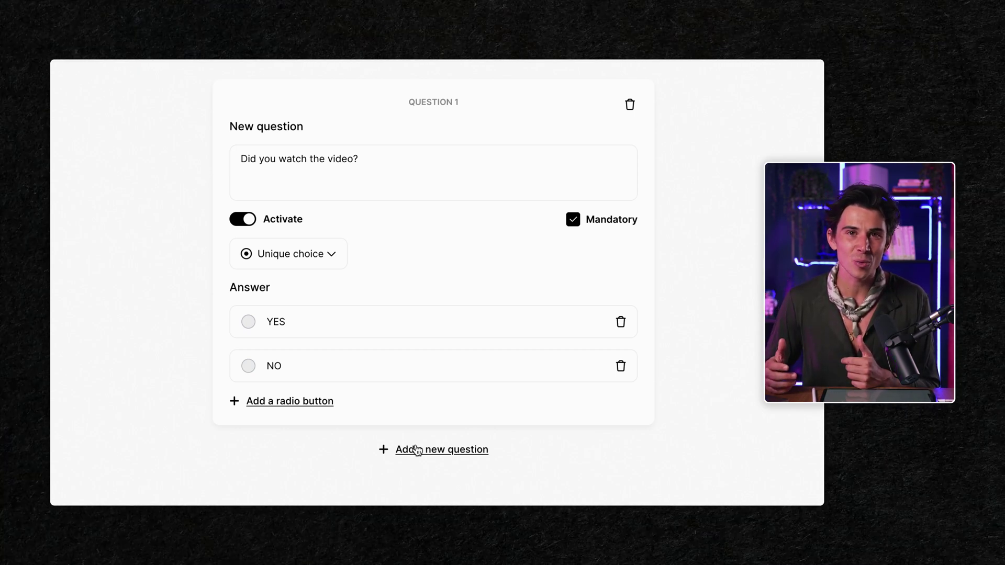
Step: Add a second question 'What do you expect from this meeting?' with several-line answers
{"action": "left_click", "coordinate": [417, 450]}
{"action": "left_click", "coordinate": [294, 334]}
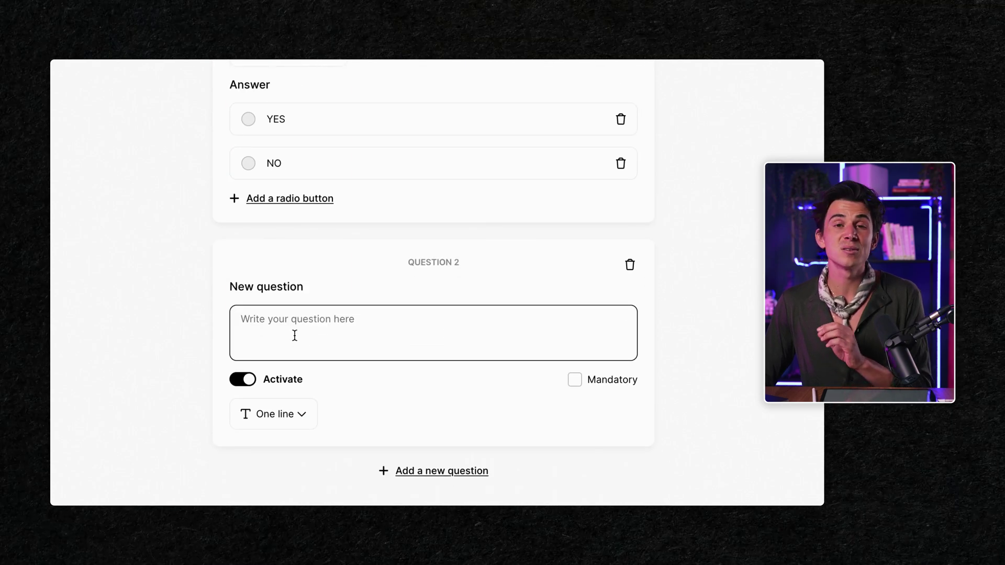
{"action": "type", "text": "What do you expect "}
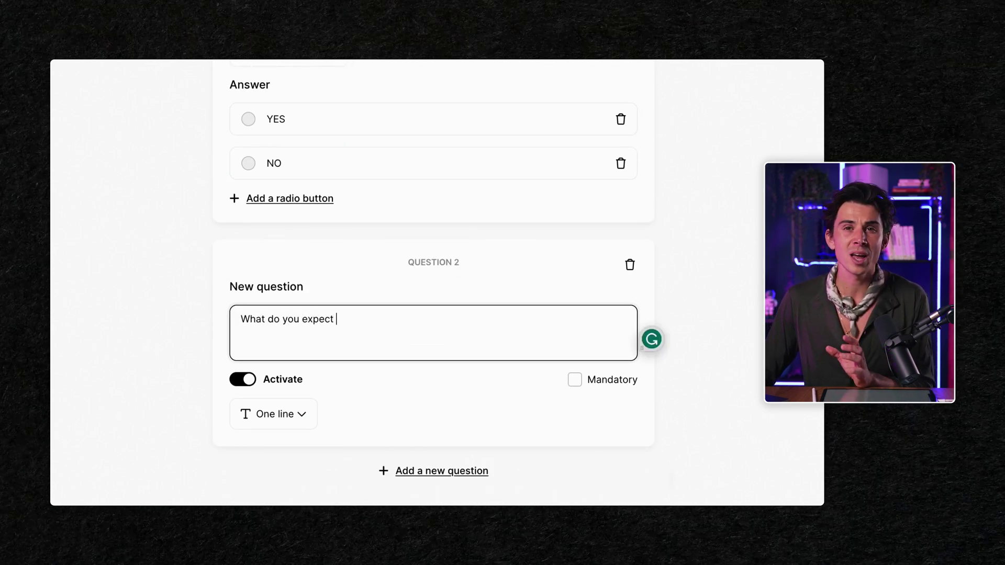
{"action": "type", "text": "from this meeting?"}
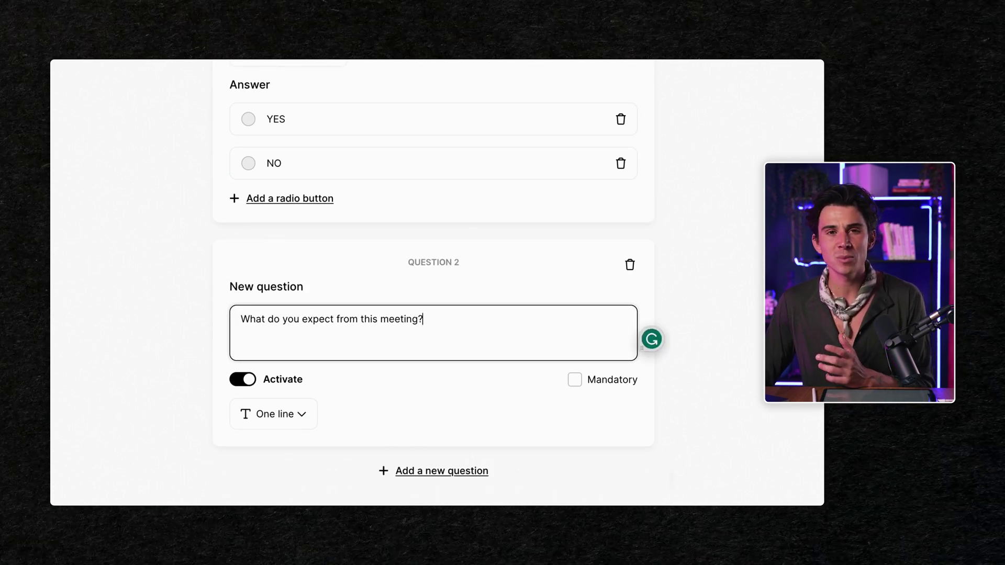
{"action": "left_click", "coordinate": [285, 426]}
{"action": "left_click", "coordinate": [287, 477]}
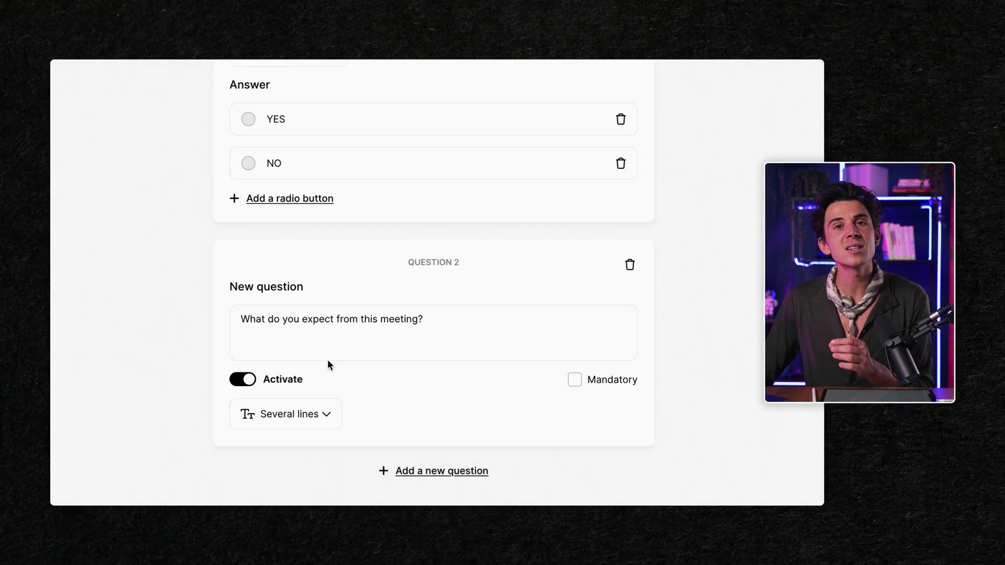
{"action": "scroll", "coordinate": [343, 330], "scroll_direction": "down", "scroll_amount": 1}
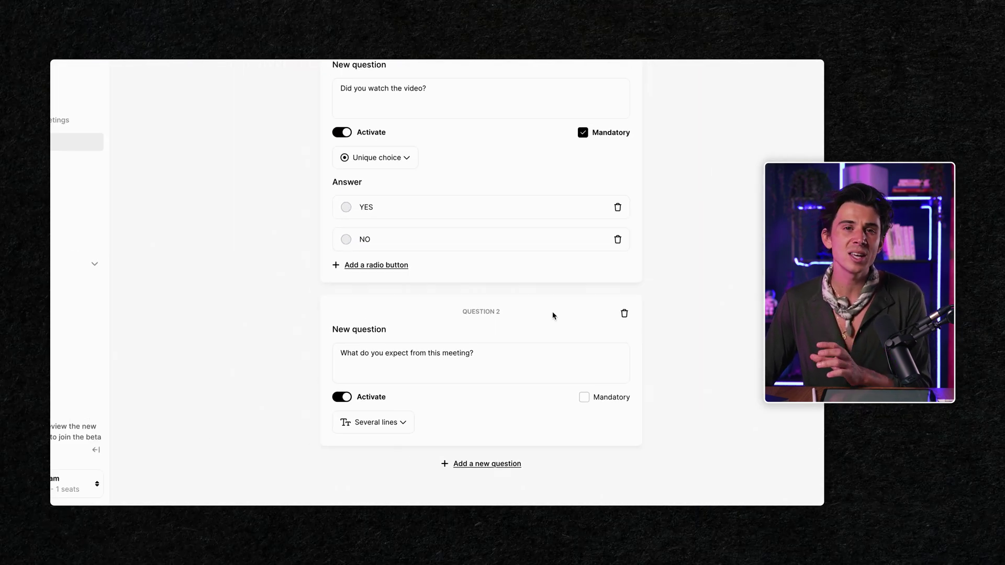
Step: Leave the visibility options unchanged and start the booking form with a test name and e-mail
{"action": "scroll", "coordinate": [553, 315], "scroll_direction": "up", "scroll_amount": 5}
{"action": "left_click", "coordinate": [668, 118]}
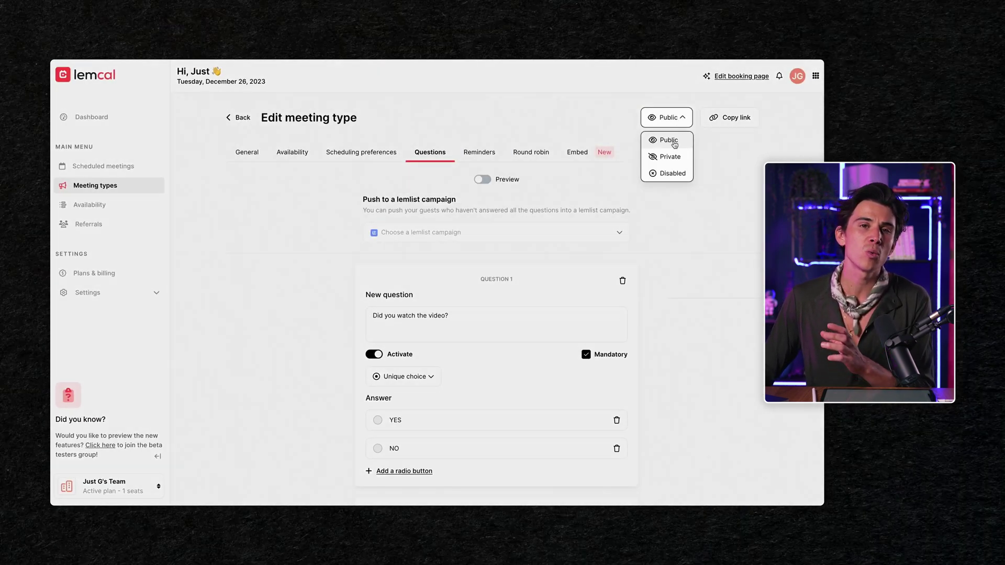
{"action": "left_click", "coordinate": [733, 118]}
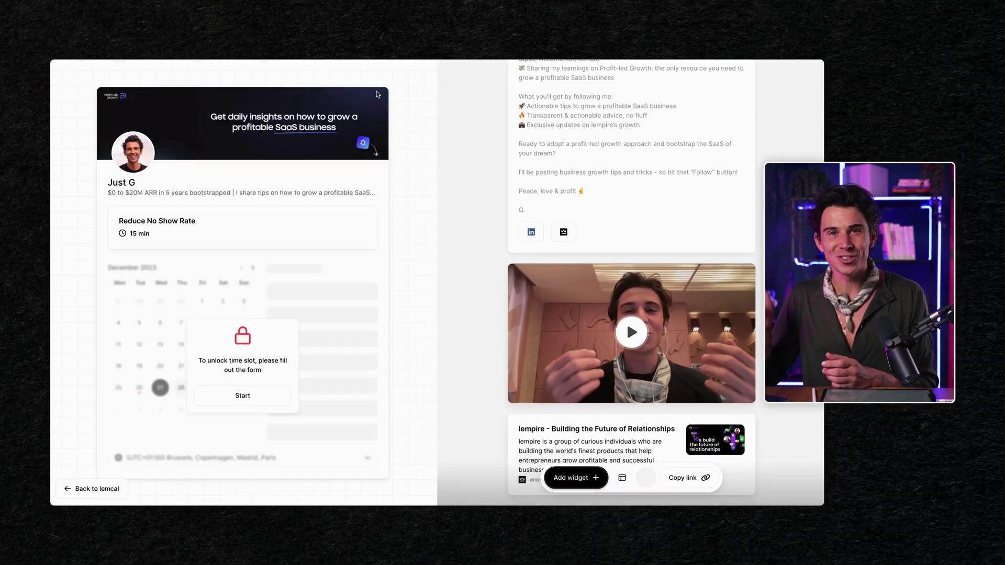
{"action": "left_click", "coordinate": [251, 399]}
{"action": "type", "text": "test"}
{"action": "key", "text": "Tab"}
{"action": "type", "text": "test@test.com"}
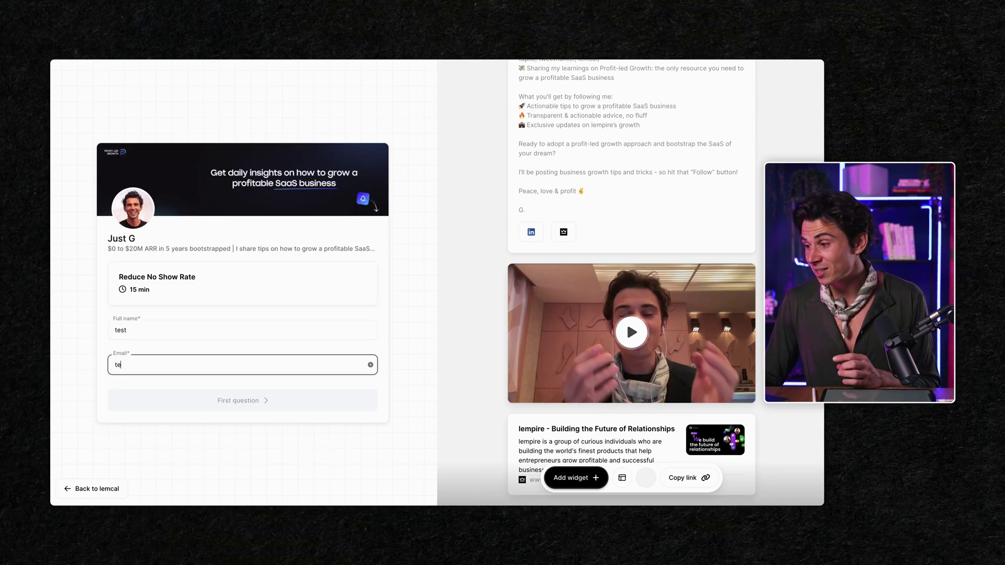
Step: Answer YES to the video question and say you want to reduce your no-show rate
{"action": "left_click", "coordinate": [253, 400]}
{"action": "left_click", "coordinate": [128, 354]}
{"action": "left_click", "coordinate": [242, 417]}
{"action": "type", "text": "U"}
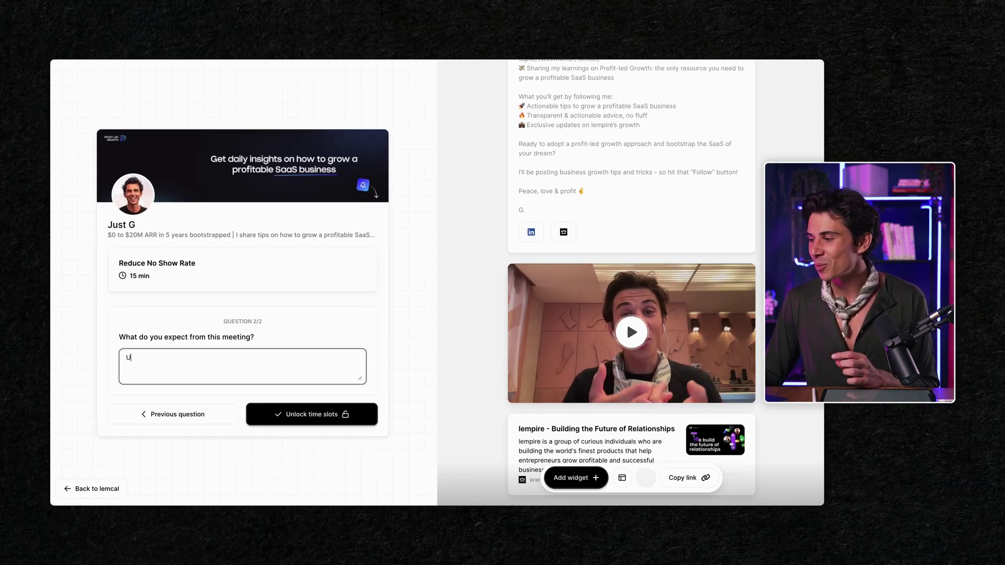
{"action": "type", "text": "nderstand how I can reduce my no show"}
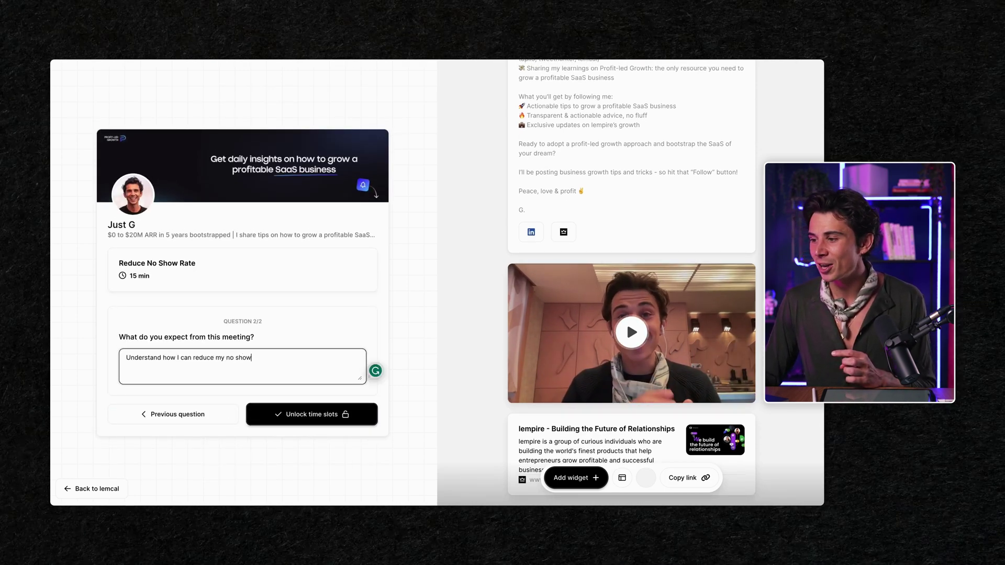
{"action": "type", "text": " rate and make sure people show up"}
Step: Submit the answers to unlock available time slots for Wednesday 27 December
{"action": "left_click", "coordinate": [326, 415]}
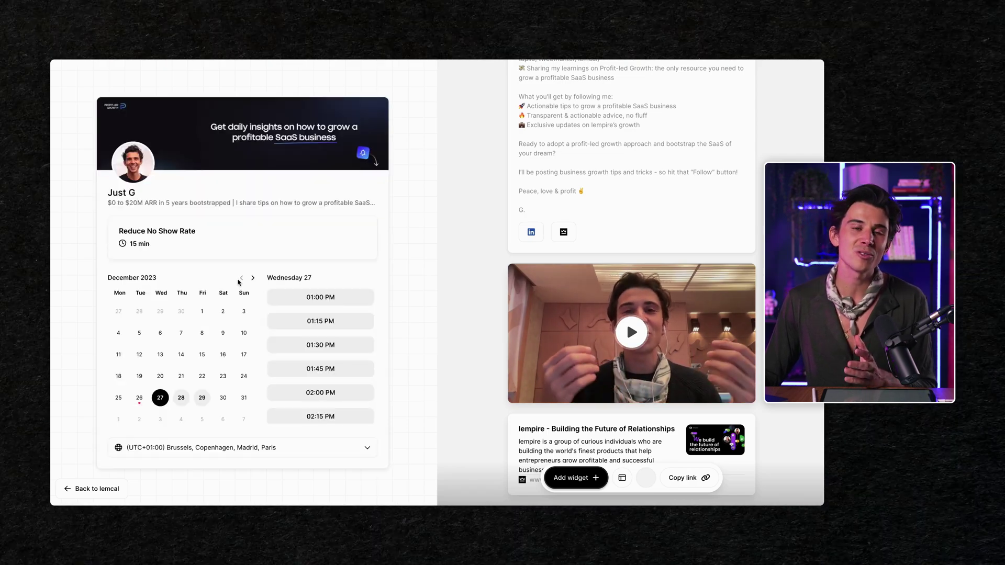